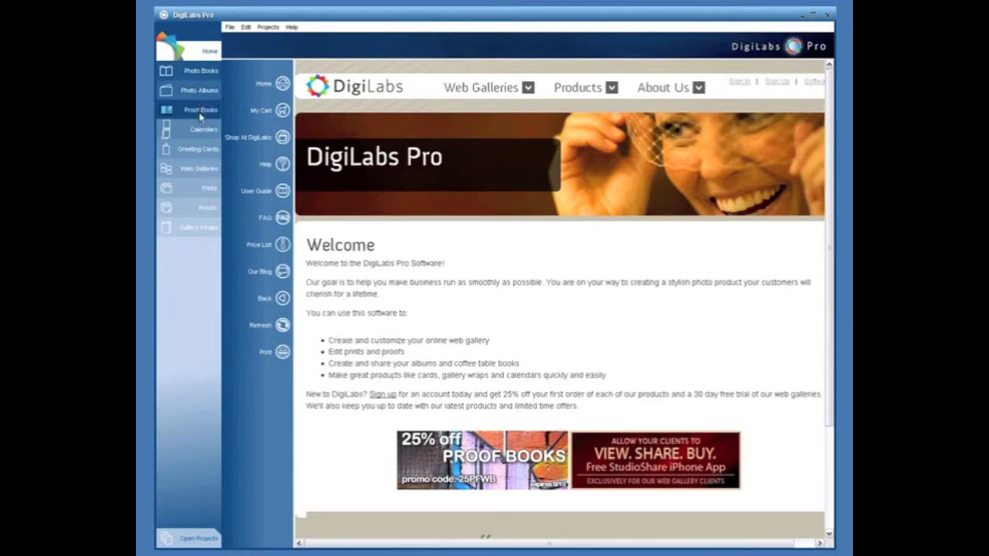
# - Open the 'test' project from the Photo Books list in the editor
pyautogui.click(201, 71)
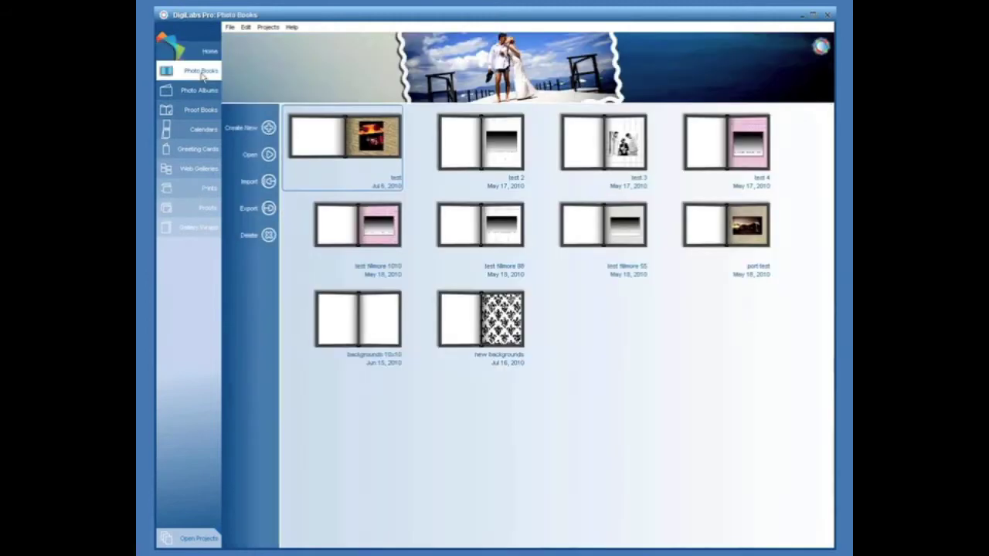
pyautogui.doubleClick(346, 155)
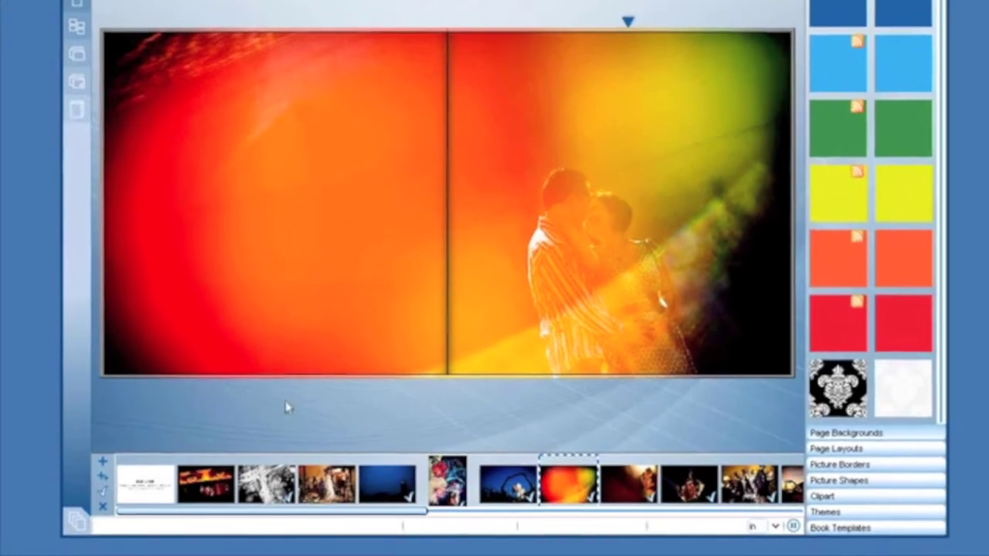
pyautogui.moveTo(78, 520)
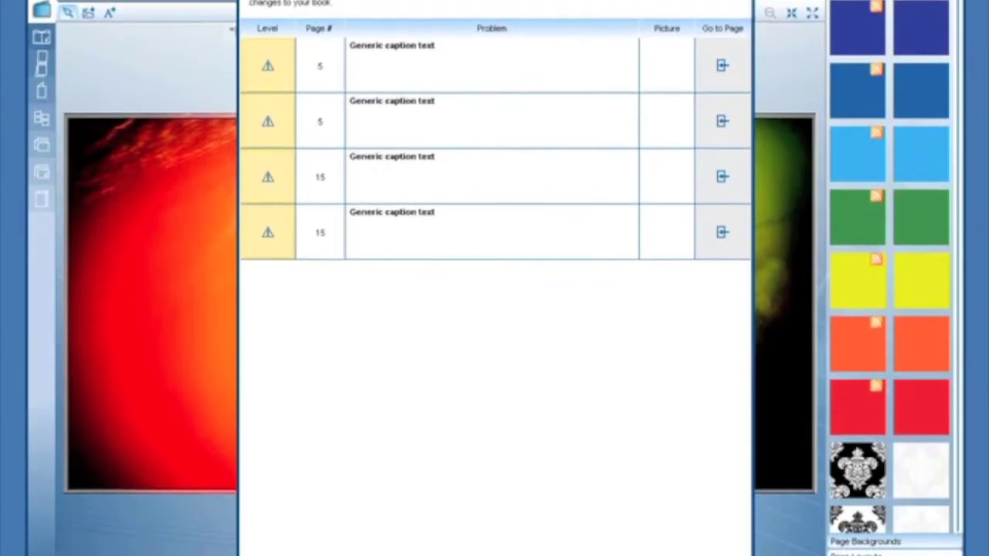
# - Accept the four Generic caption text warnings and proceed with printing the book
pyautogui.click(453, 525)
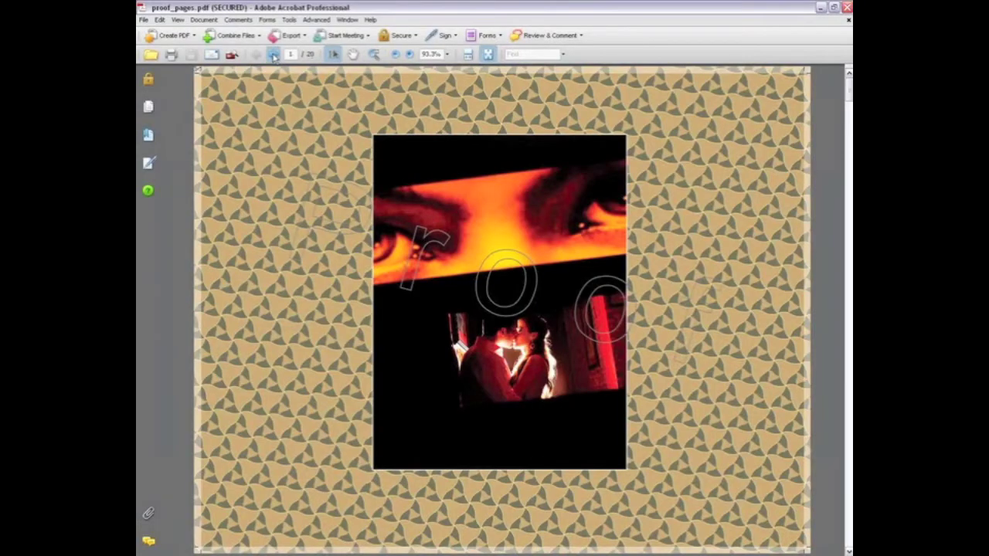
# - Page forward through proof_pages.pdf, then back one page to page 4 of 20
pyautogui.click(274, 57)
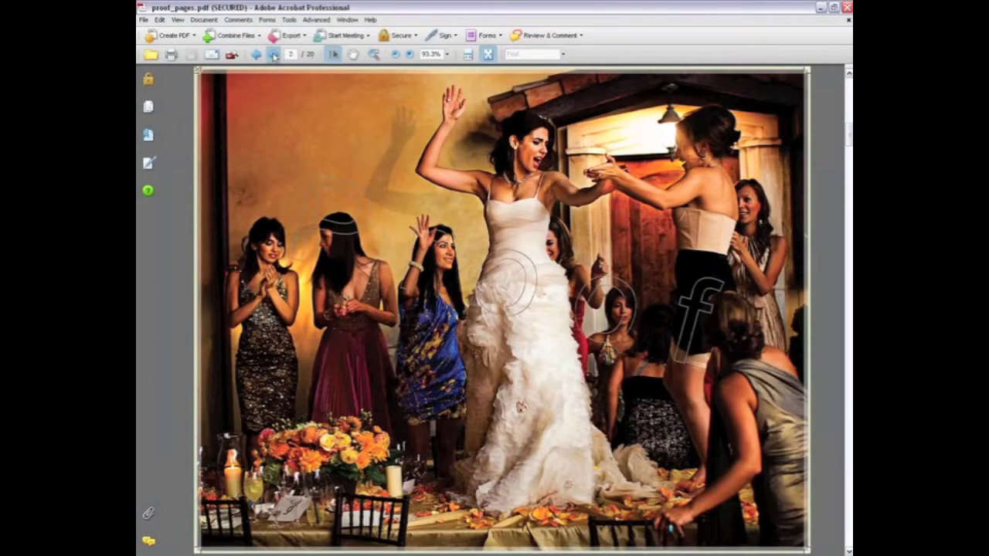
pyautogui.click(273, 56)
pyautogui.click(274, 56)
pyautogui.click(273, 57)
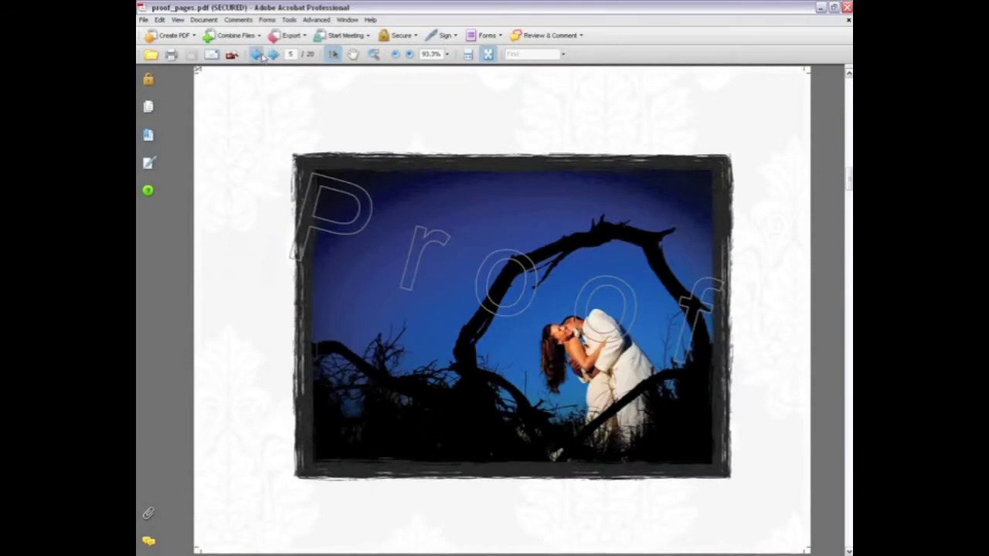
pyautogui.click(258, 56)
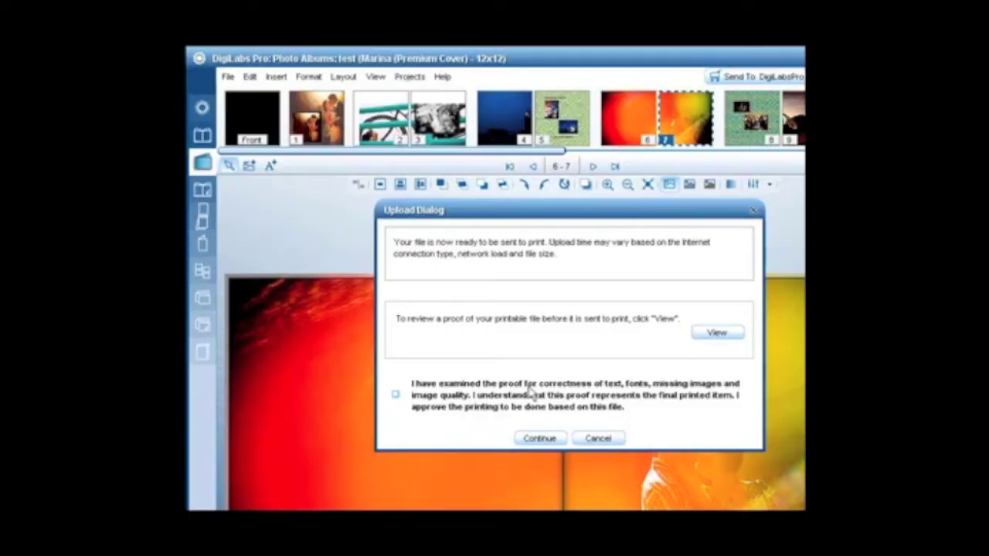
# - Approve the proof, upload the book, and move the Upload Complete notice higher
pyautogui.click(396, 396)
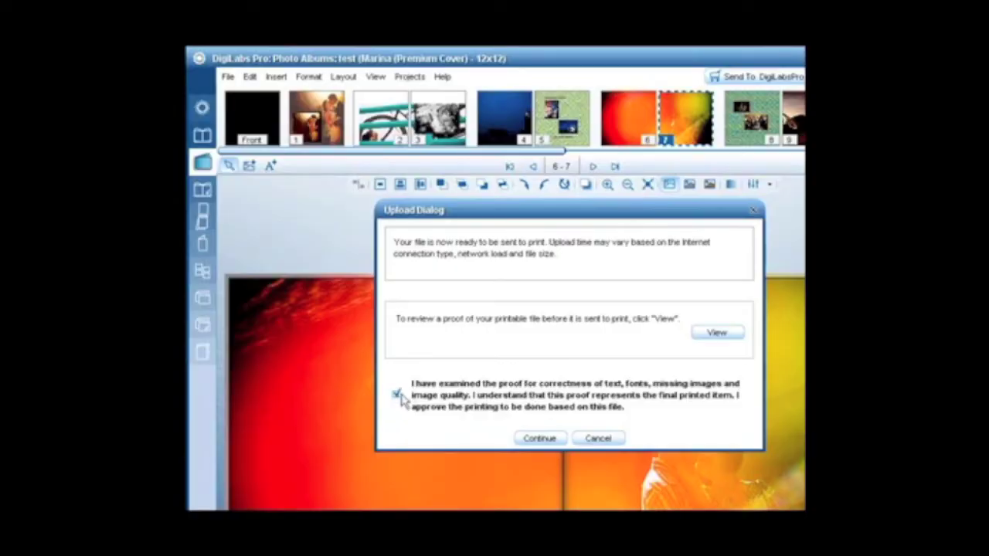
pyautogui.click(539, 438)
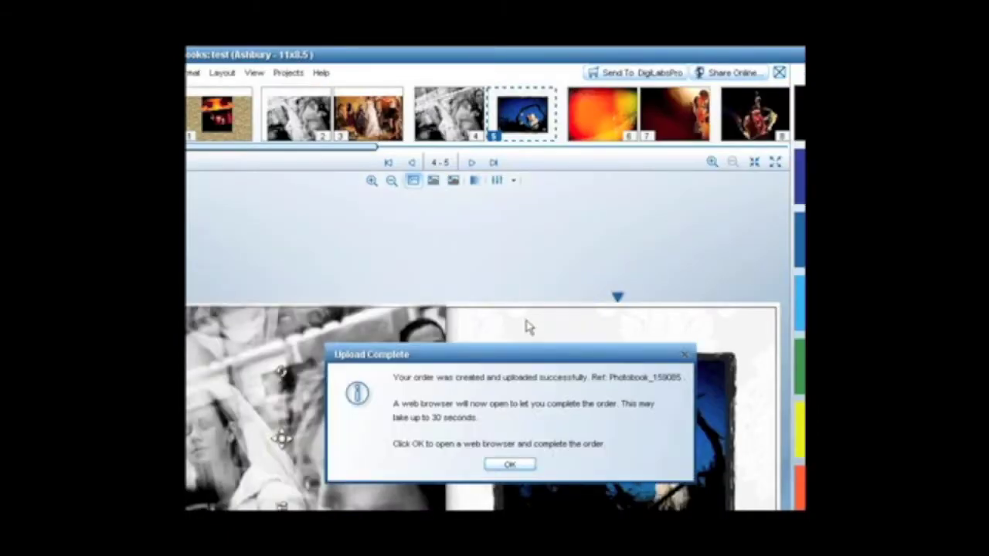
pyautogui.moveTo(515, 357); pyautogui.dragTo(491, 227)
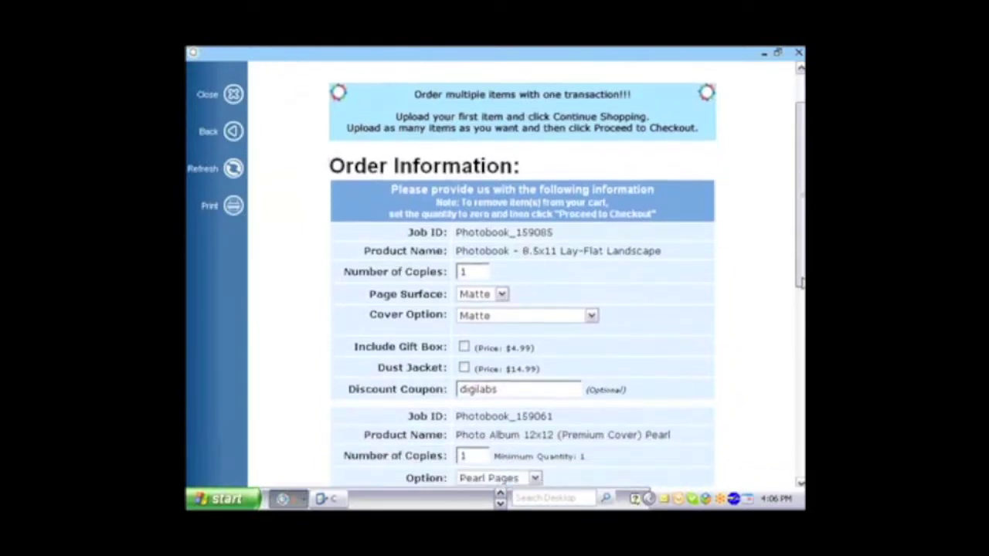
pyautogui.scroll(-3, 800, 282)
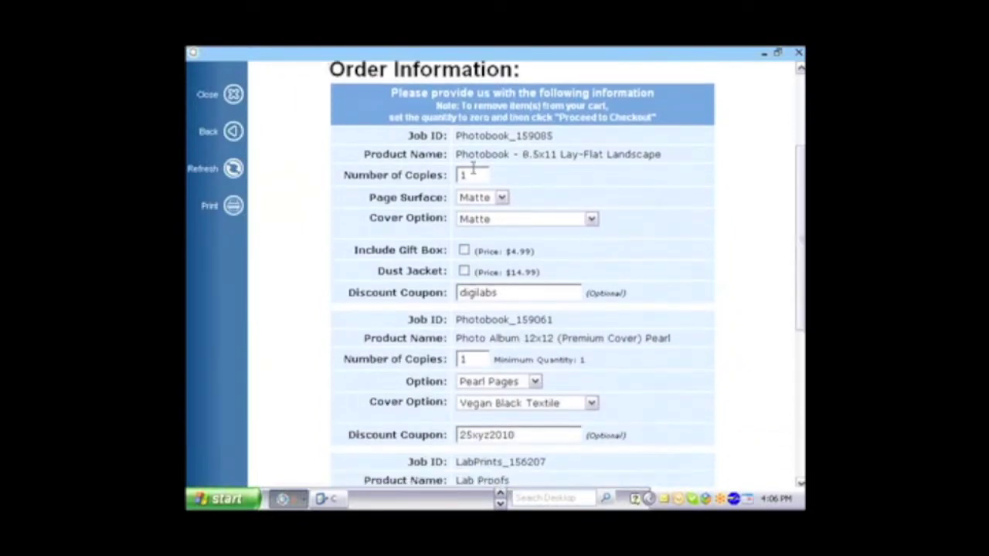
# - Change the photo book's page surface finish option on Order Information
pyautogui.click(502, 198)
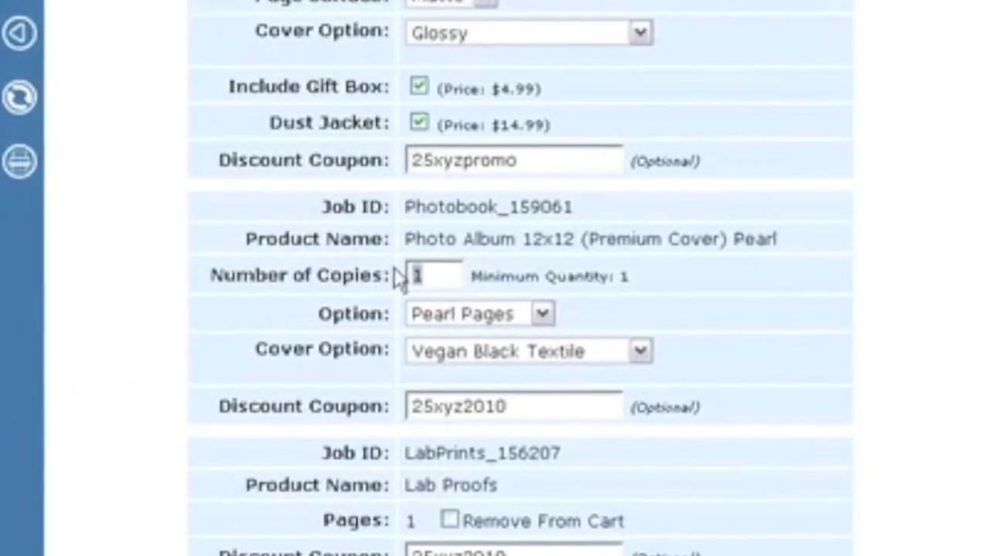
pyautogui.write('0')
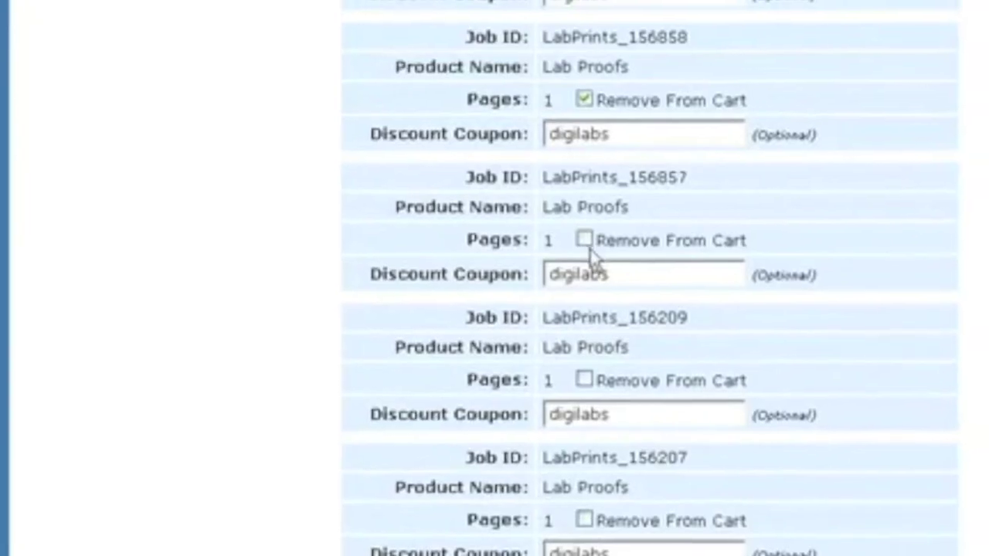
# - Mark all three Lab Proofs items for removal from the cart
pyautogui.click(587, 241)
pyautogui.click(550, 388)
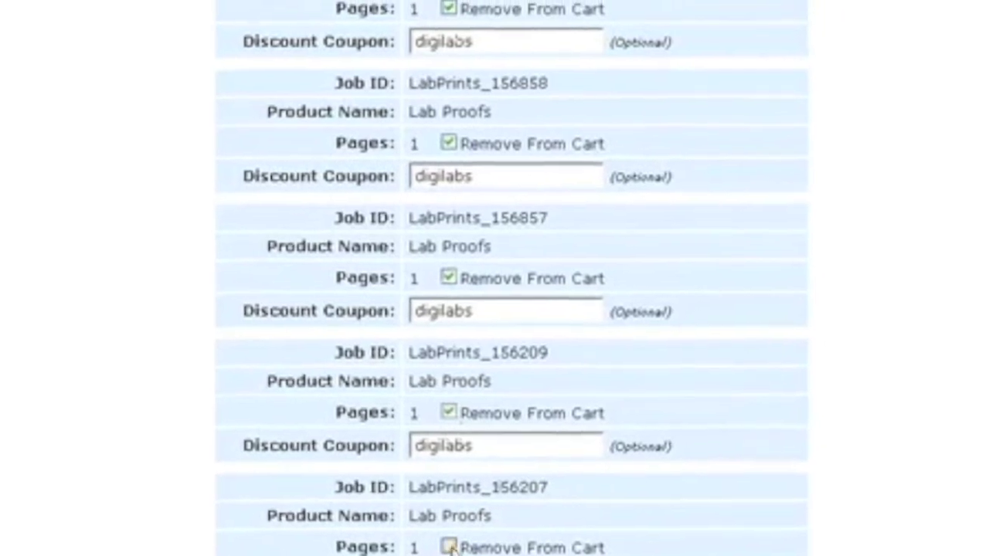
pyautogui.click(551, 527)
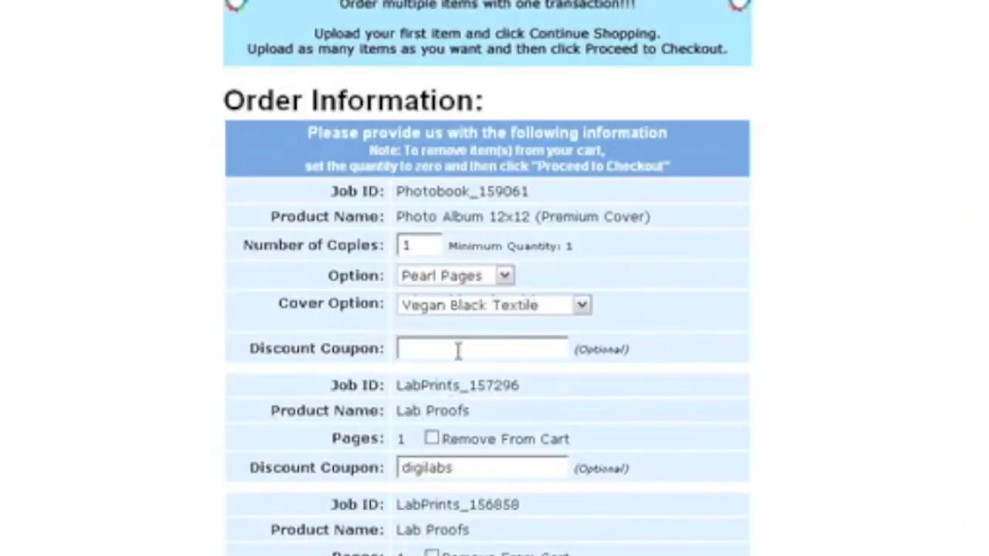
# - Enter discount coupon 25xyz2010 for the Photo Album and fill in the account ID
pyautogui.write('25x')
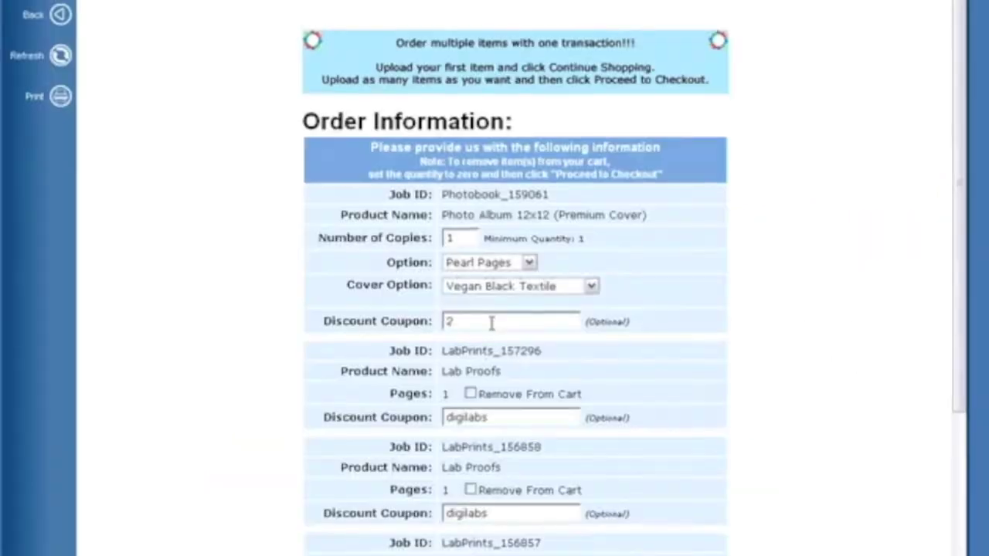
pyautogui.write('5xyz')
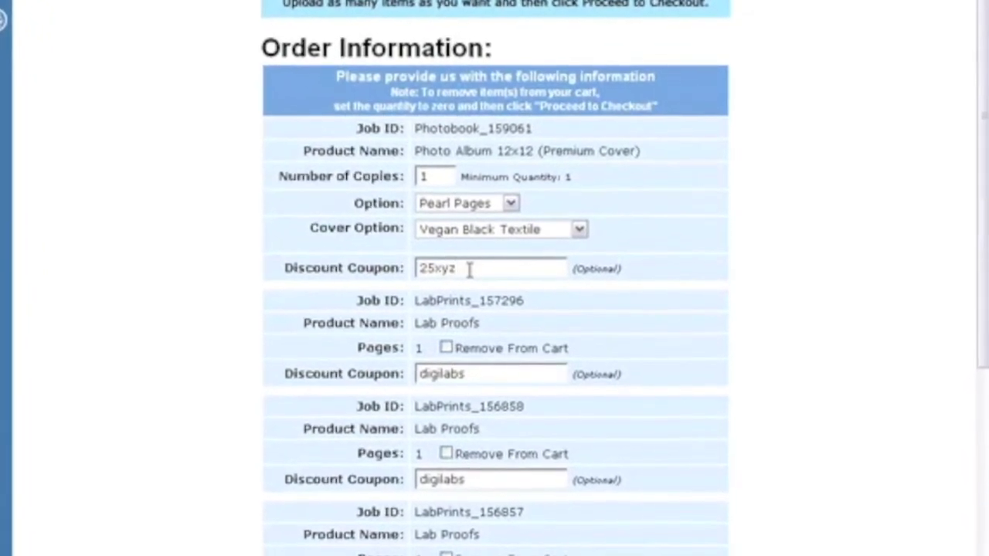
pyautogui.write('2010')
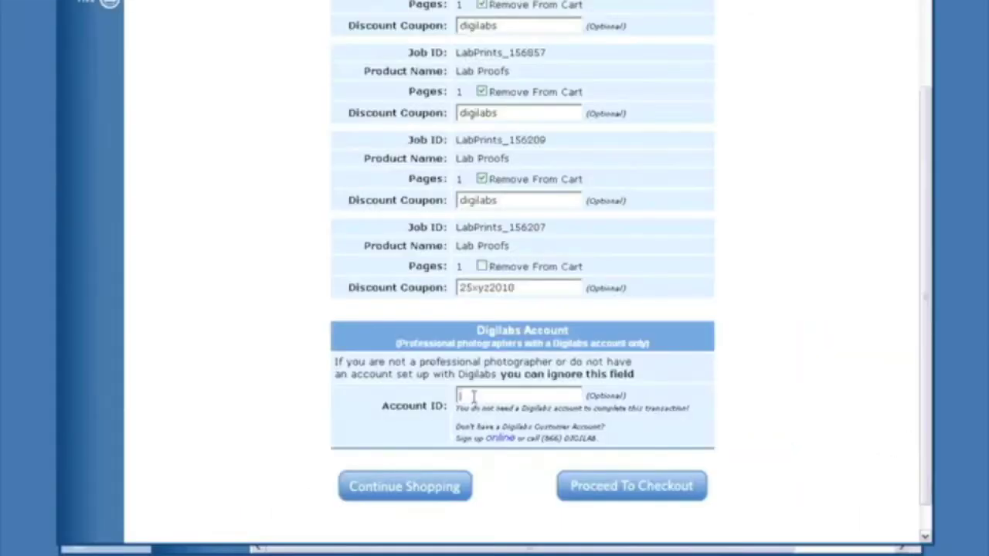
pyautogui.write('fastfram')
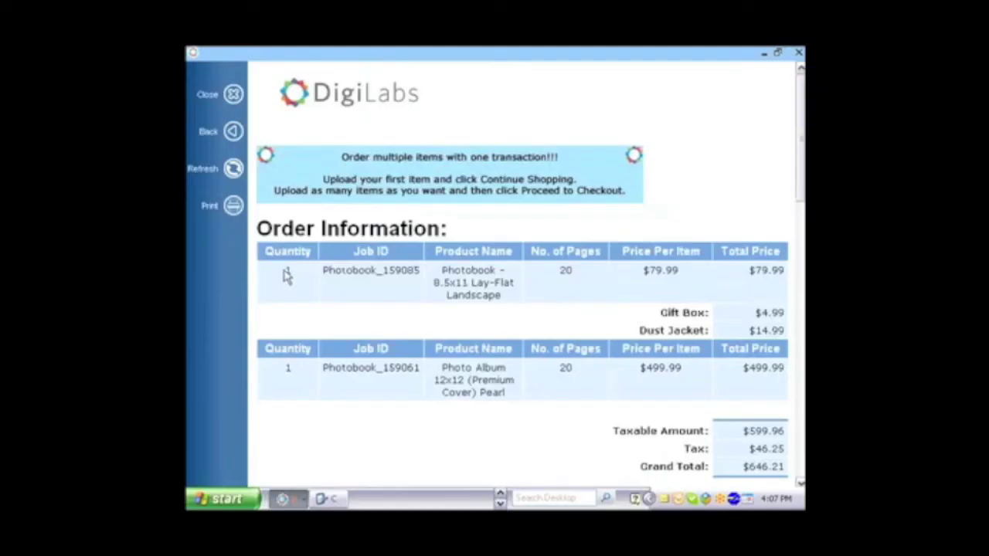
# - Highlight the photo book and photo album lines to review their prices
pyautogui.moveTo(283, 272); pyautogui.dragTo(782, 332)
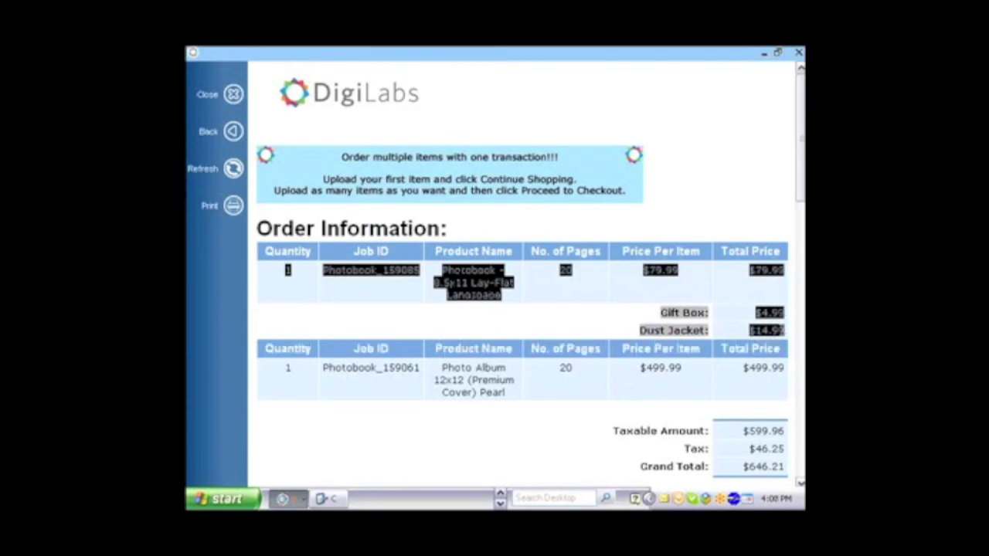
pyautogui.scroll(-2, 587, 309)
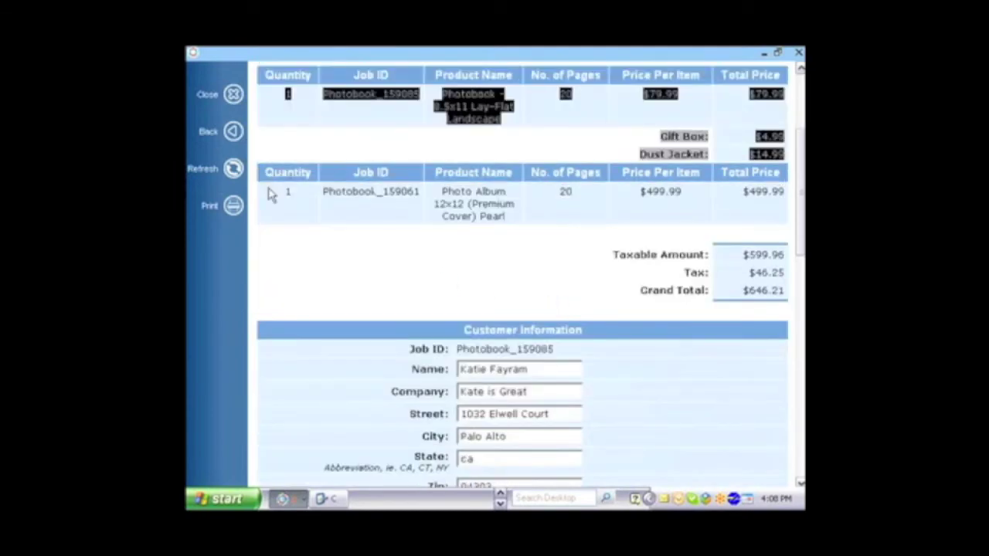
pyautogui.moveTo(271, 195); pyautogui.dragTo(785, 193)
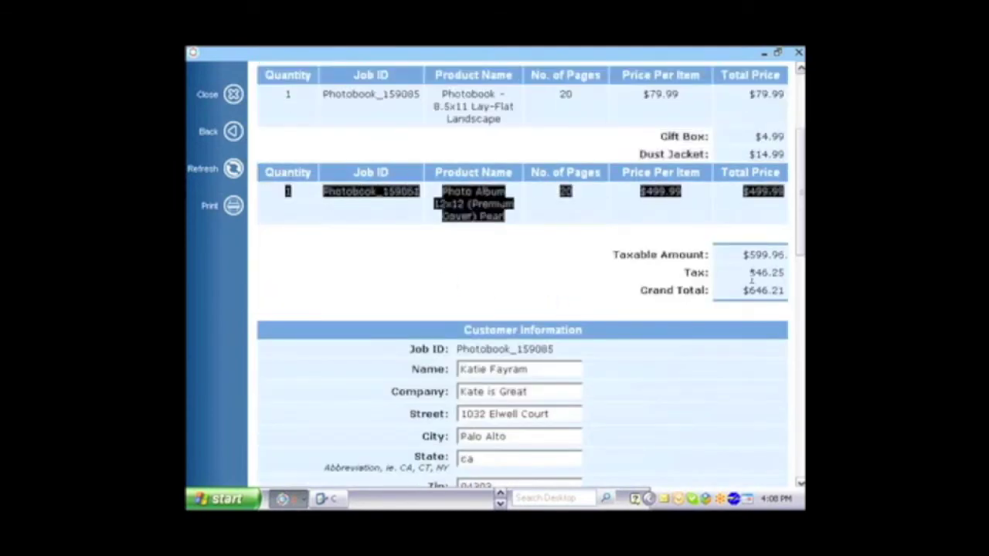
# - Fill in the customer's State and Zip code fields
pyautogui.click(752, 282)
pyautogui.scroll(-2, 722, 292)
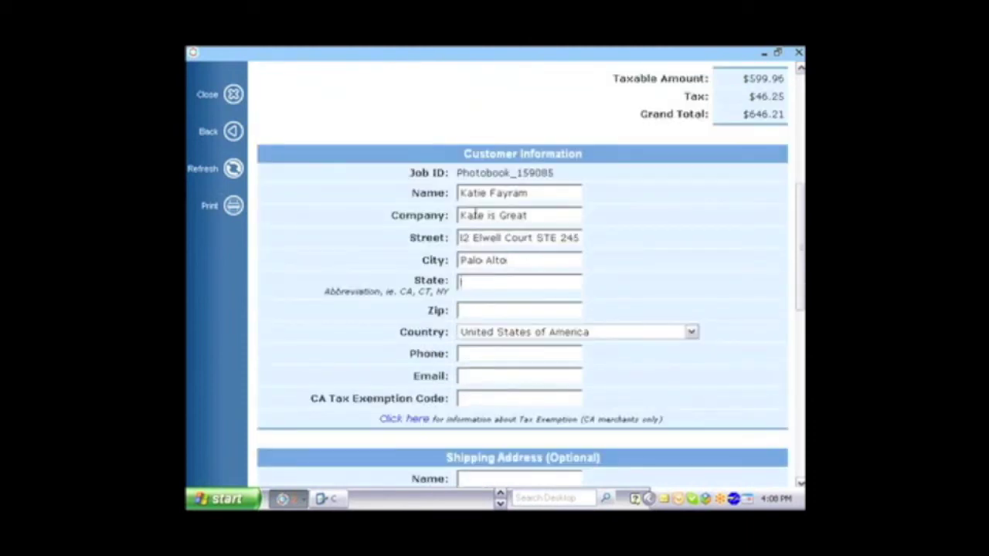
pyautogui.write('CA')
pyautogui.press('Tab')
pyautogui.write('9430')
pyautogui.press('BackSpace')
pyautogui.press('BackSpace')
pyautogui.write('303')
# - Enter the customer's phone number and start the shipping street address
pyautogui.press('Tab')
pyautogui.press('Tab')
pyautogui.write('40')
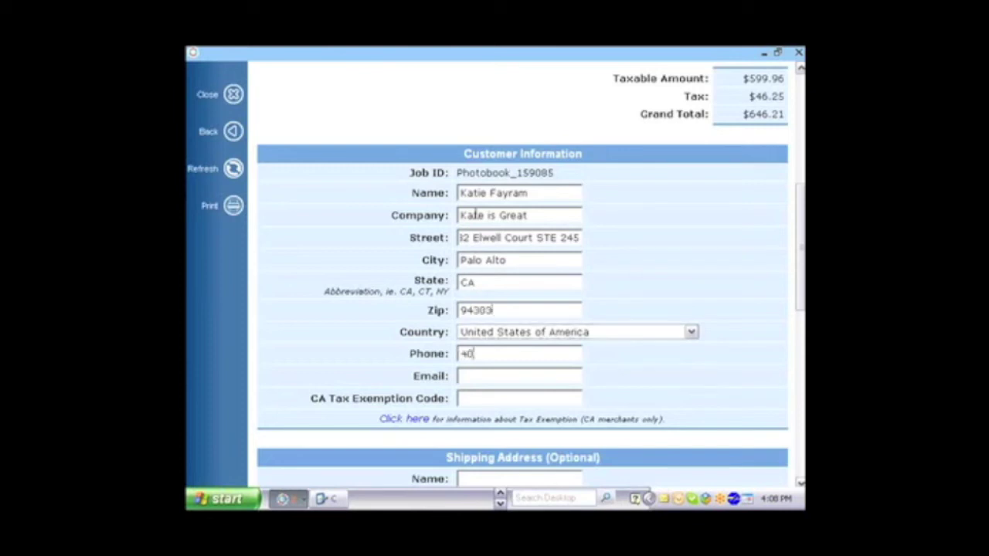
pyautogui.press('BackSpace')
pyautogui.press('BackSpace')
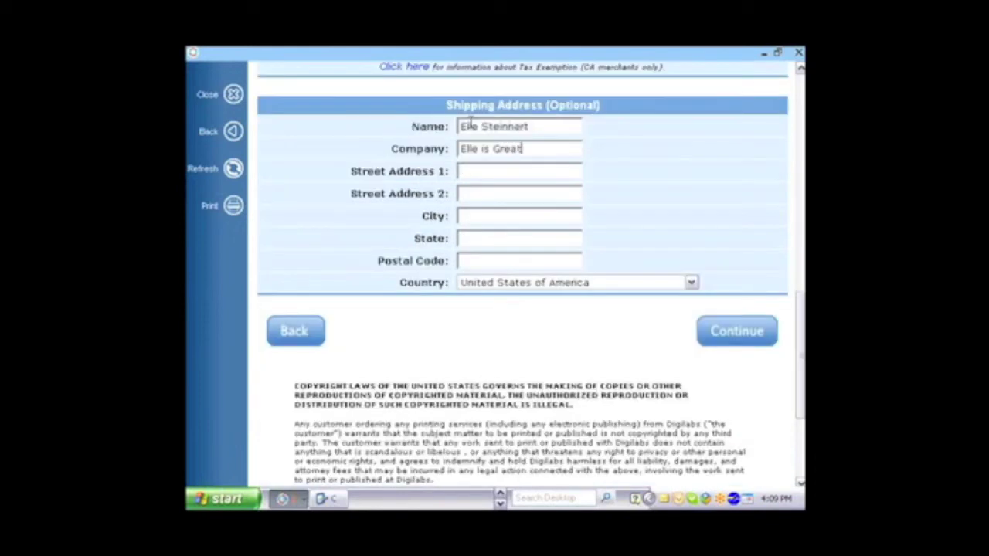
pyautogui.press('Tab')
pyautogui.write('103')
pyautogui.press('BackSpace')
pyautogui.press('BackSpace')
pyautogui.press('BackSpace')
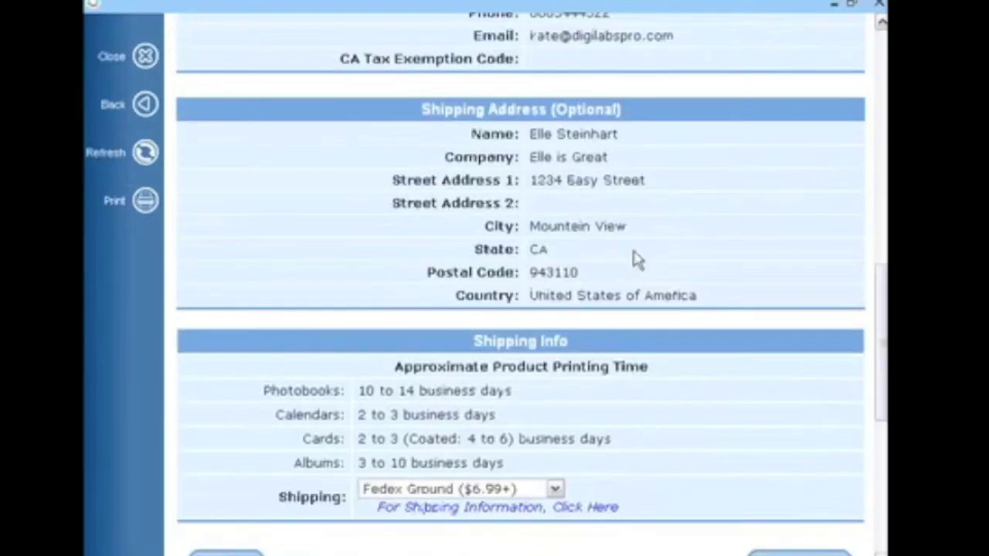
# - Choose Fedex Overnight ($24.99+) shipping and continue to the payment step
pyautogui.scroll(-5, 635, 255)
pyautogui.click(558, 260)
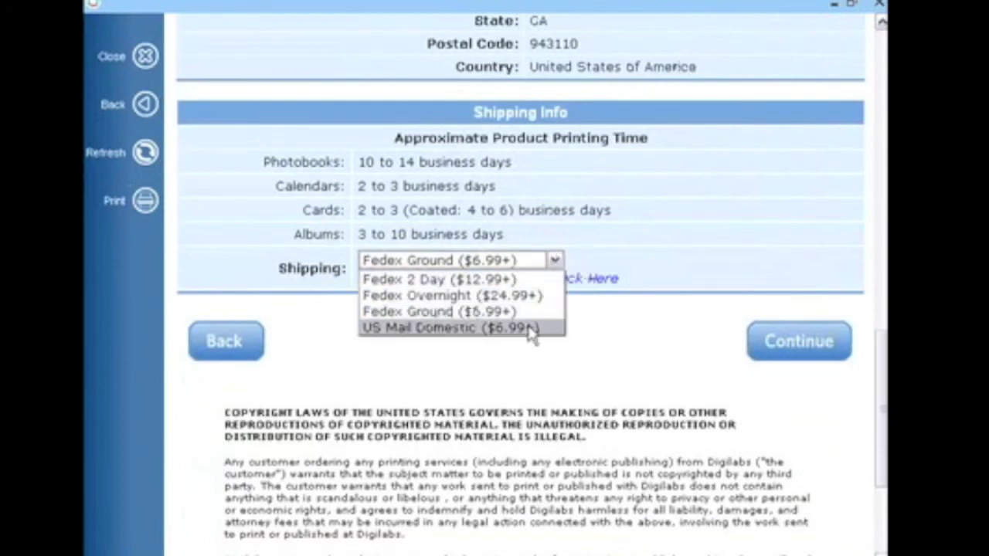
pyautogui.click(527, 295)
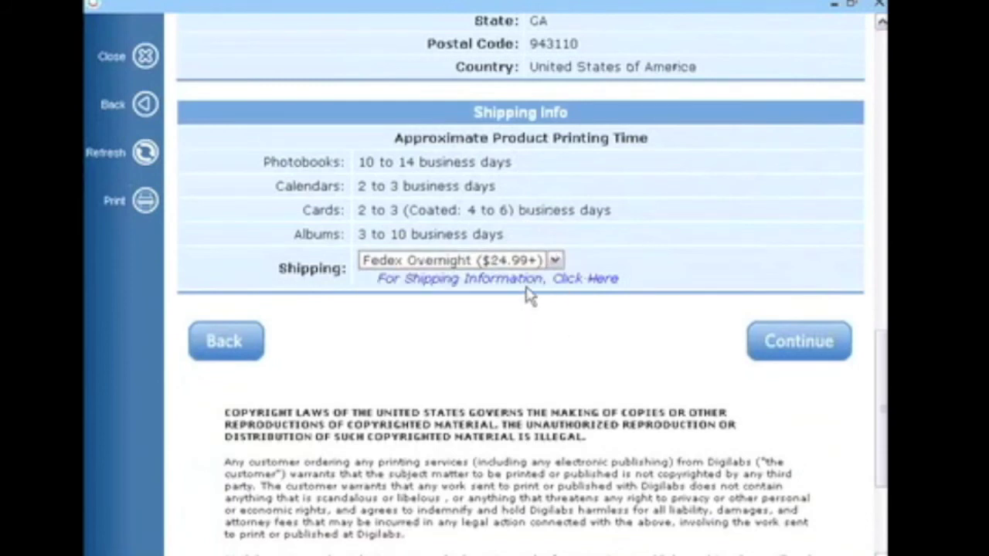
pyautogui.click(786, 337)
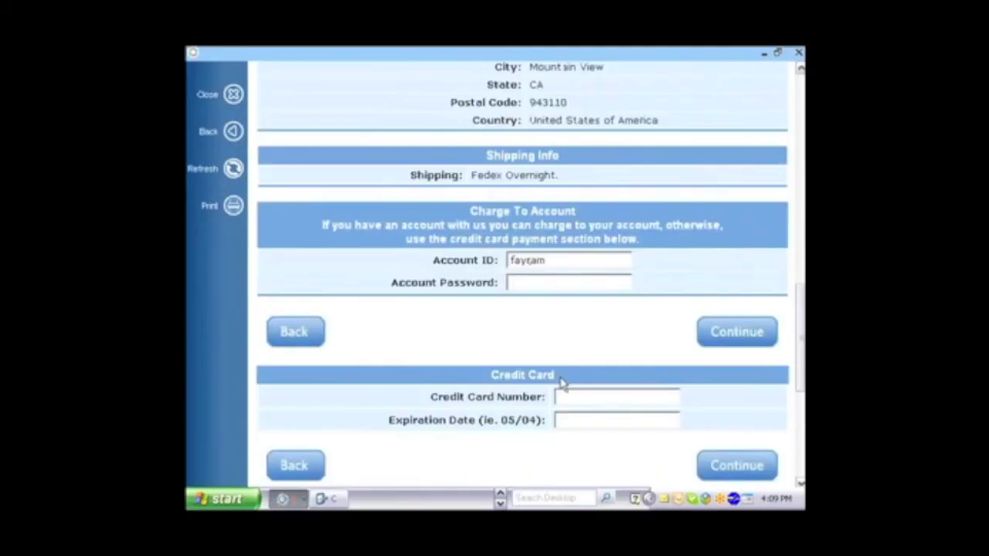
# - Begin entering the credit card number in the payment form
pyautogui.scroll(-2, 559, 387)
pyautogui.click(572, 308)
pyautogui.write('4211')
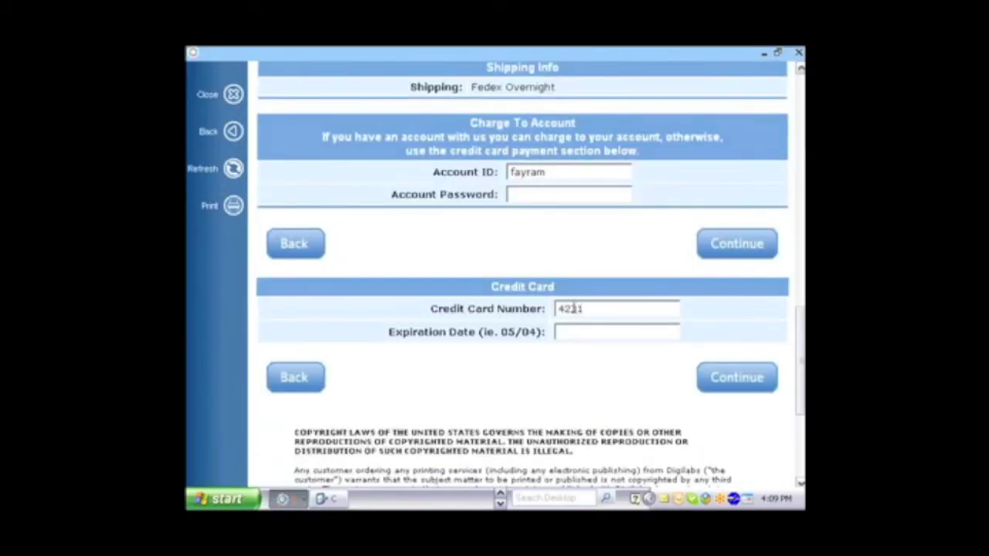
pyautogui.scroll(-4, 572, 308)
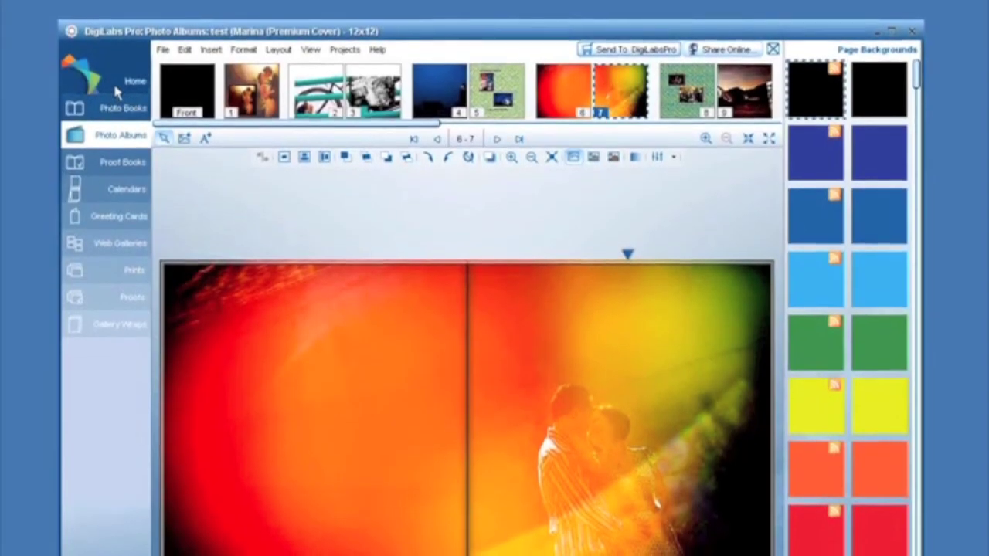
# - Return to the DigiLabs Pro home page and open My Cart's order information
pyautogui.click(113, 82)
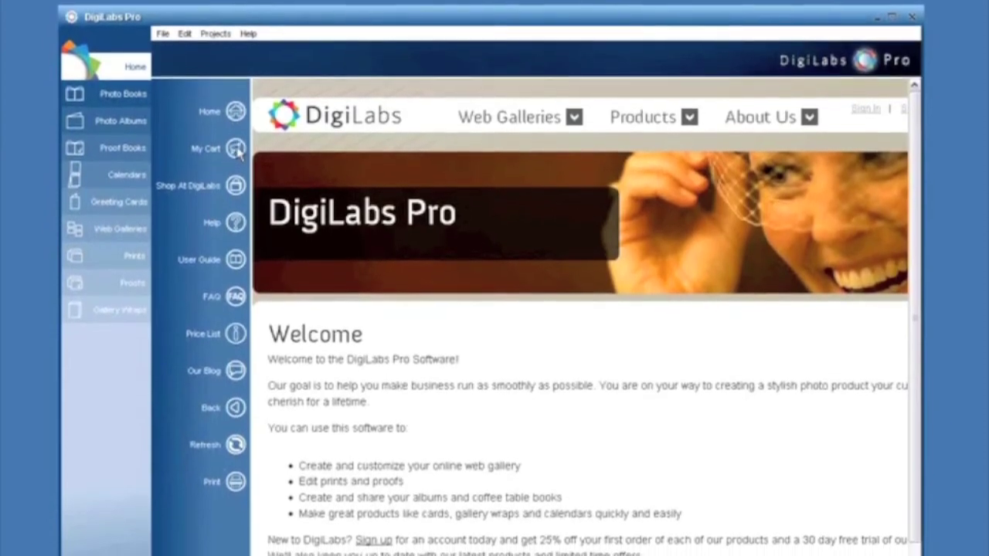
pyautogui.click(237, 153)
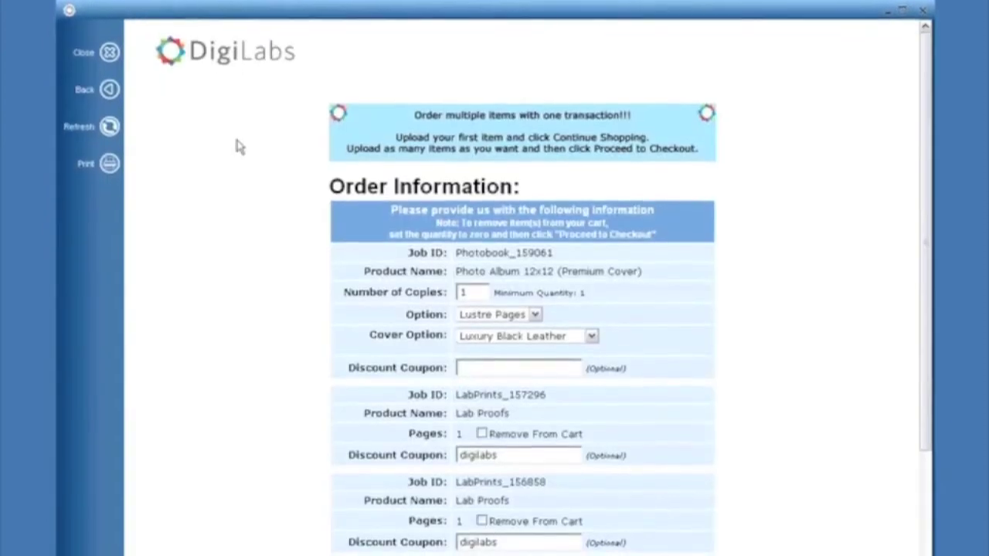